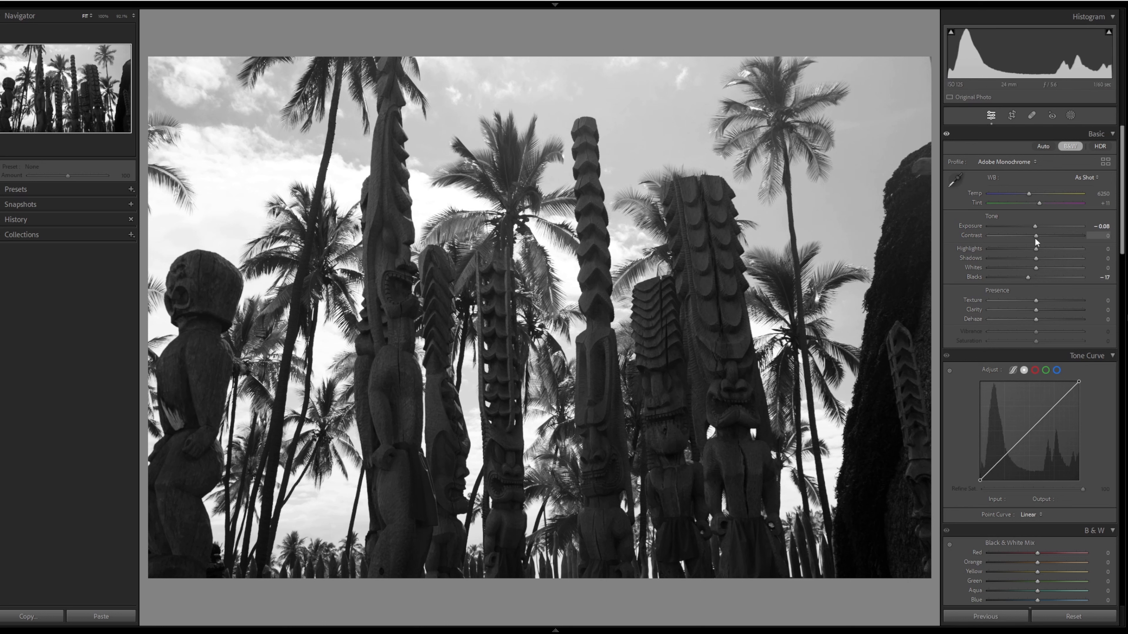
Step: Set Exposure to -0.93, Contrast to +11, Highlights to -73, Shadows to -1 and Whites to -88, and return the photo to color
mouse_move(1036, 238)
mouse_down()
mouse_move(993, 268)
mouse_move(1034, 258)
mouse_move(1001, 249)
mouse_move(1027, 225)
mouse_up()
click(1070, 147)
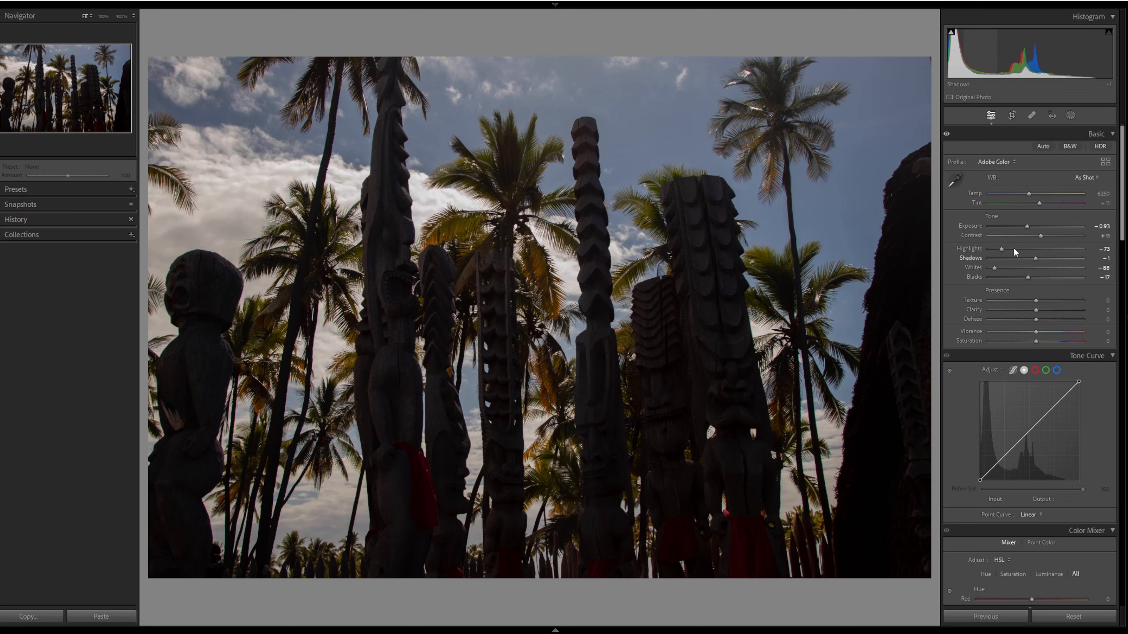
Step: Create a Select Sky mask with a duplicated, inverted copy, and set the inverted mask's Exposure to 1.82
click(1070, 115)
click(994, 161)
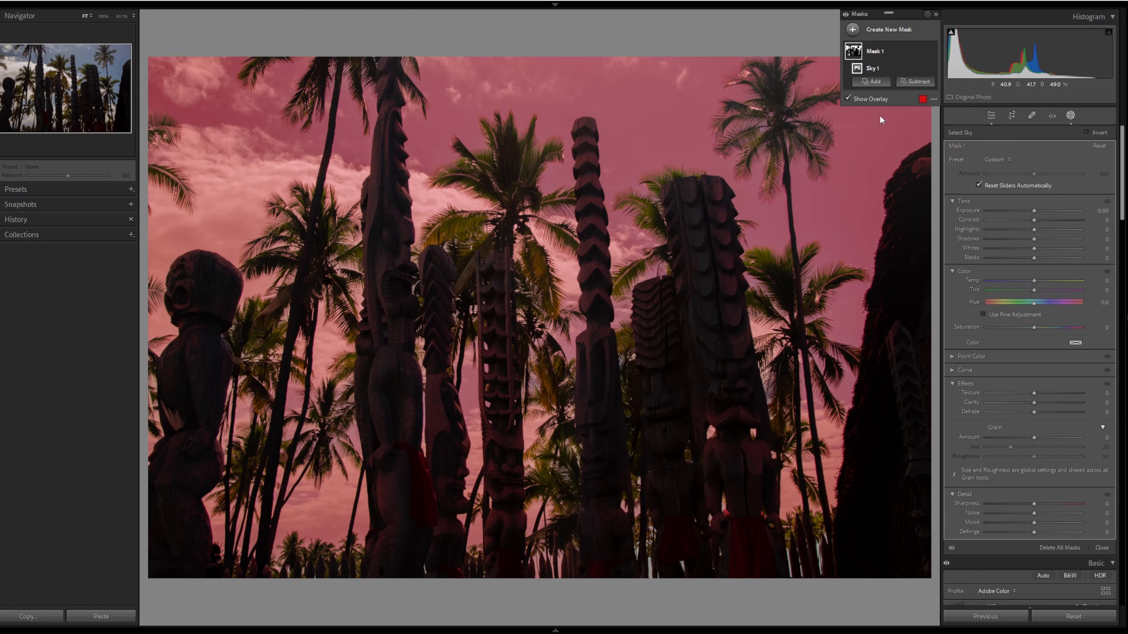
click(923, 51)
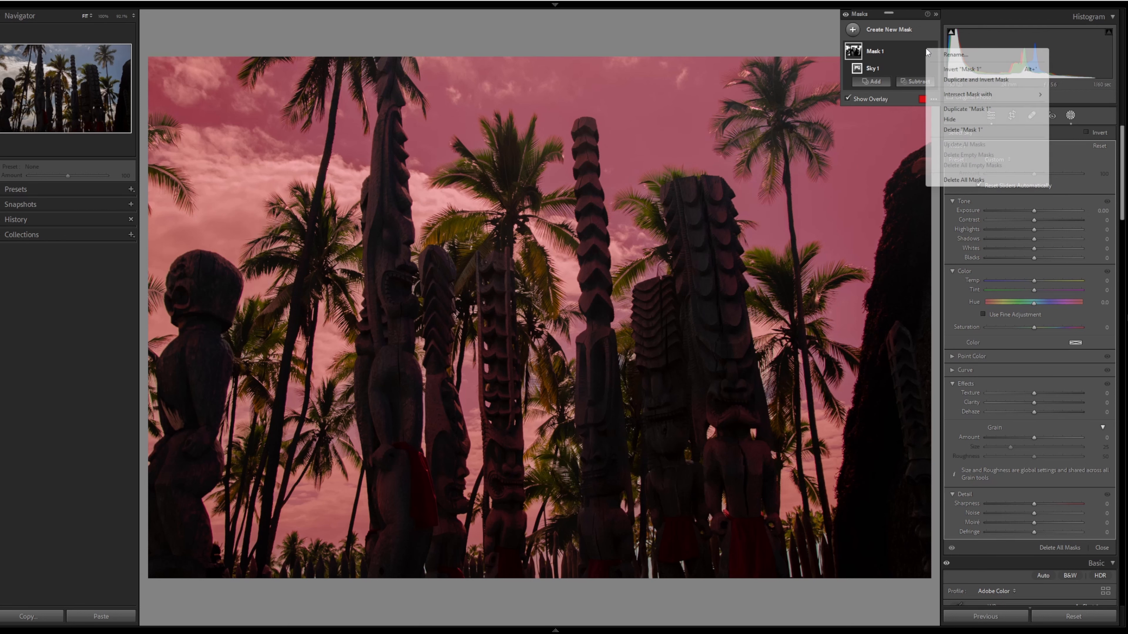
click(941, 81)
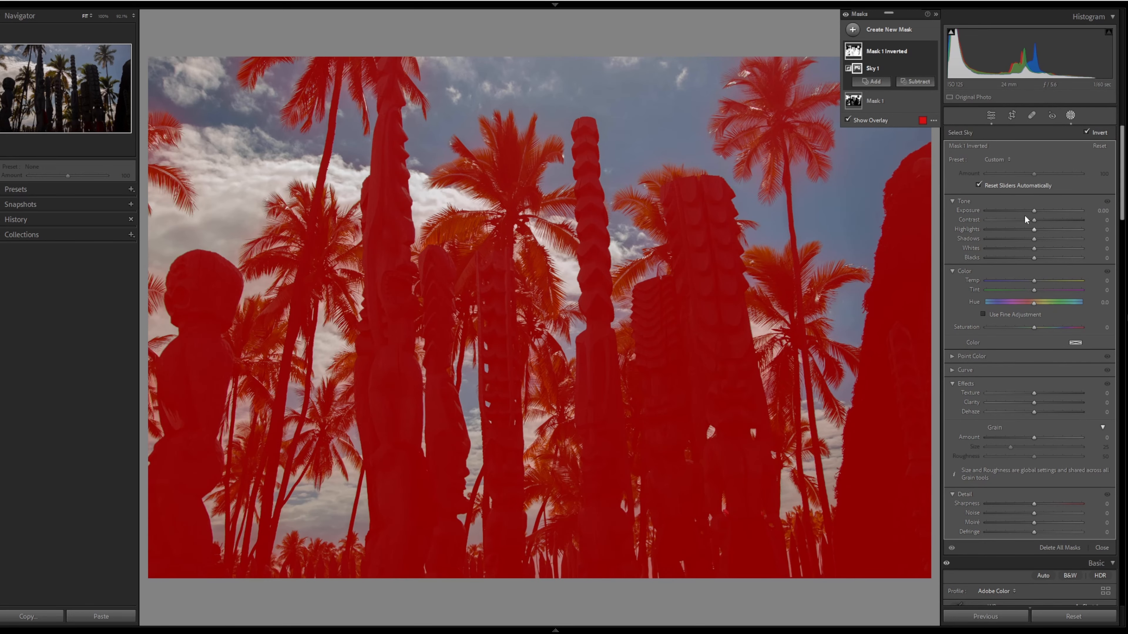
drag(1034, 211, 1055, 212)
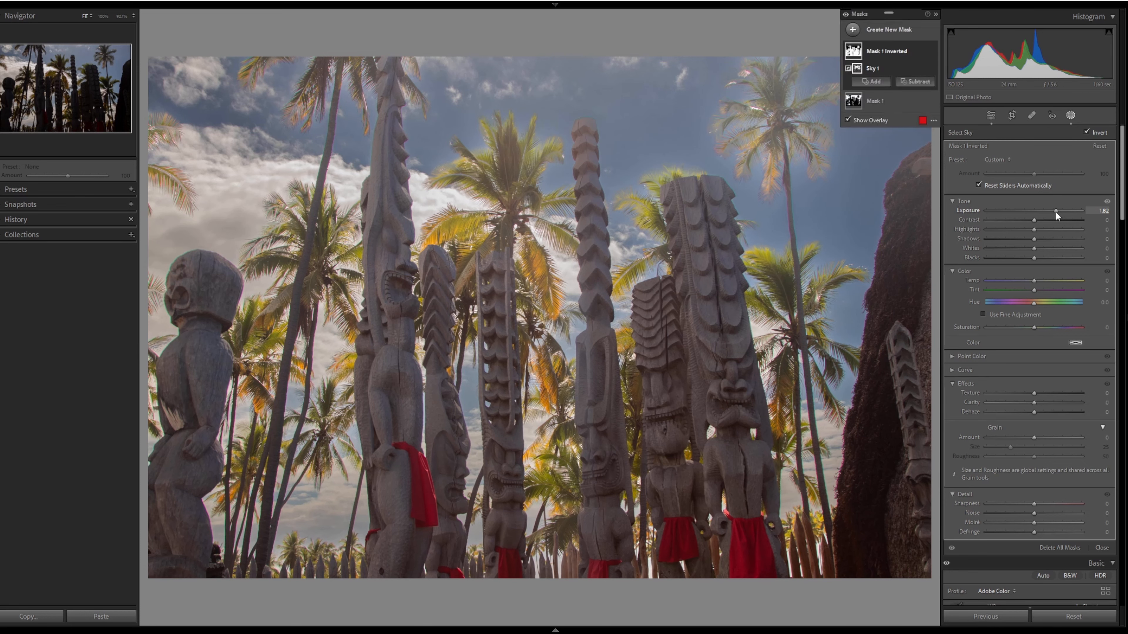
Step: On the original sky mask, hide the overlay and set Exposure to 1.23 and Temp to -36
click(878, 101)
key(o)
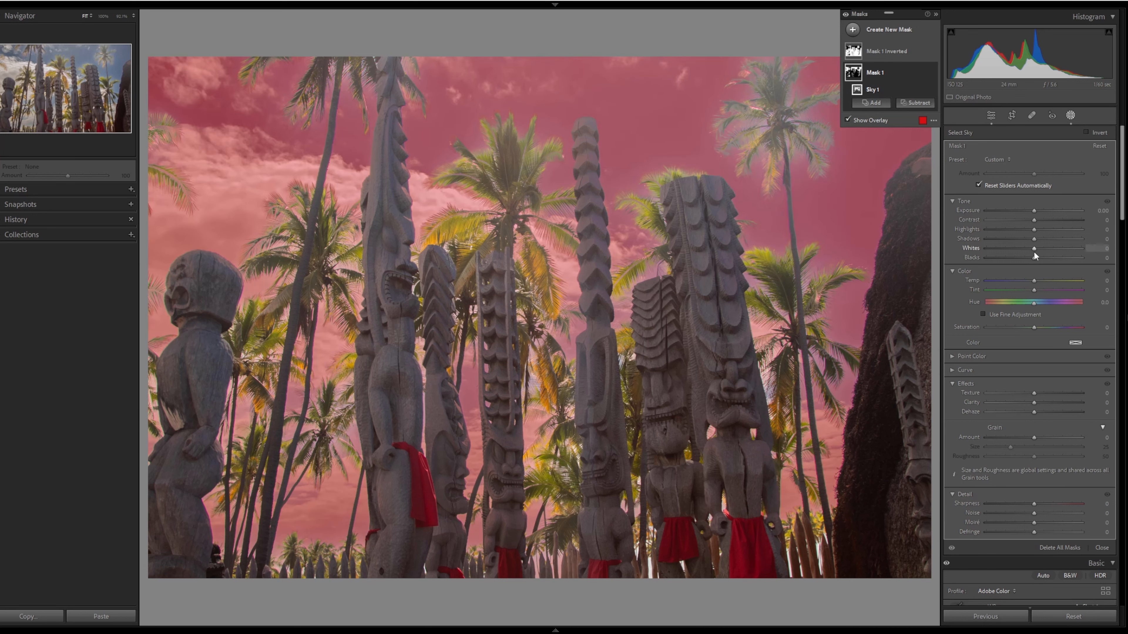
drag(1033, 210, 1048, 211)
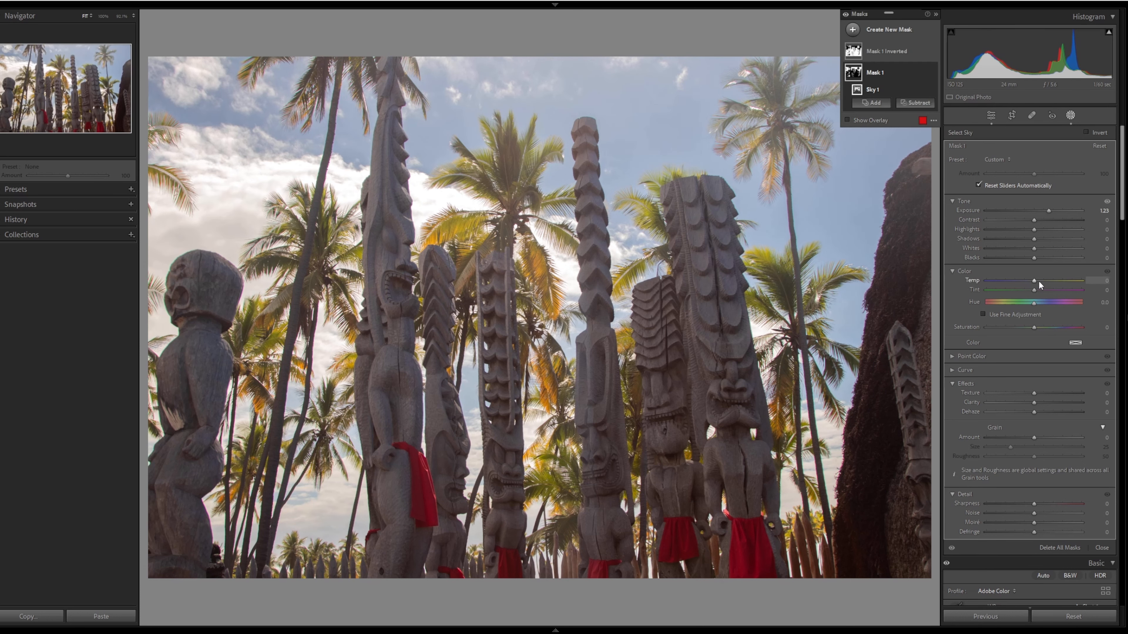
drag(1039, 280, 1027, 281)
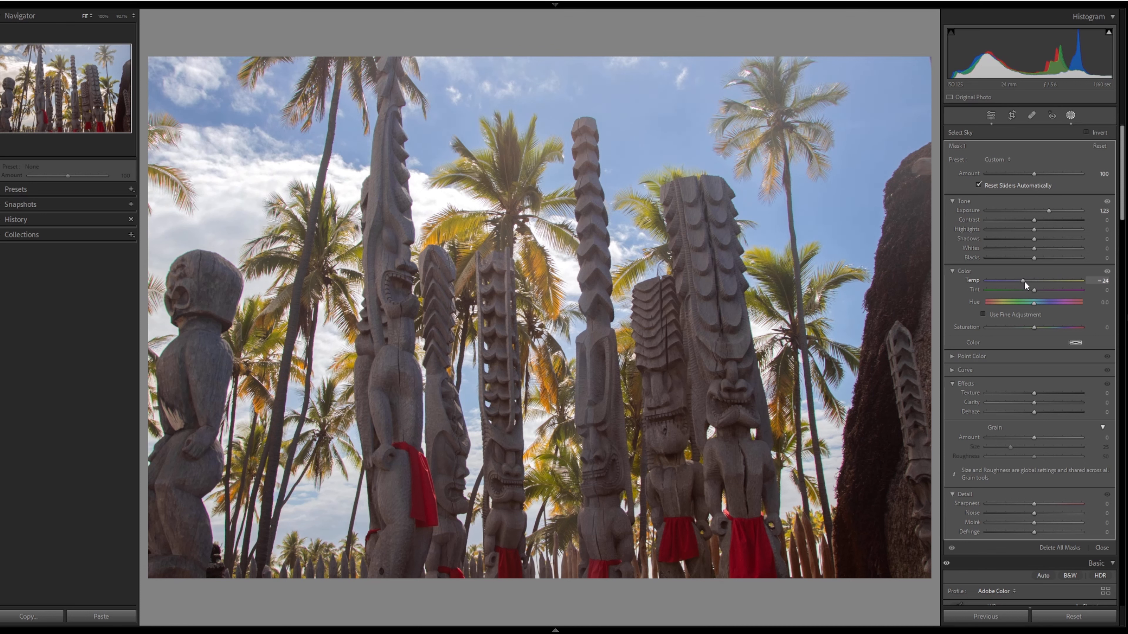
drag(1024, 281, 1023, 281)
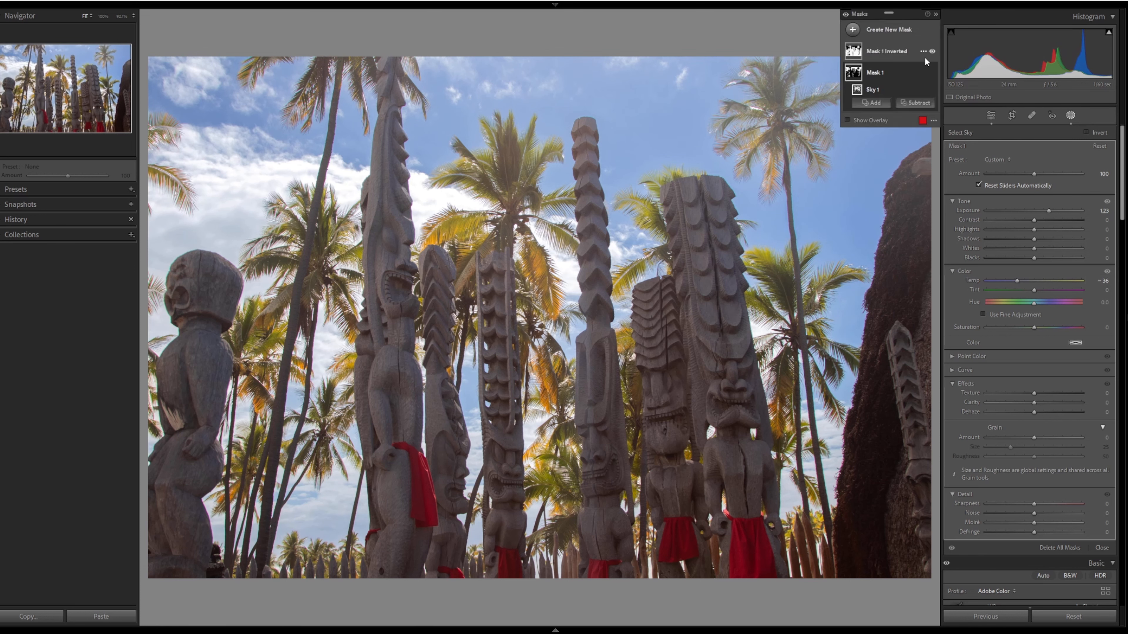
Step: On the inverted mask, set Texture to 11, Clarity to 28 and Dehaze to 8
click(883, 73)
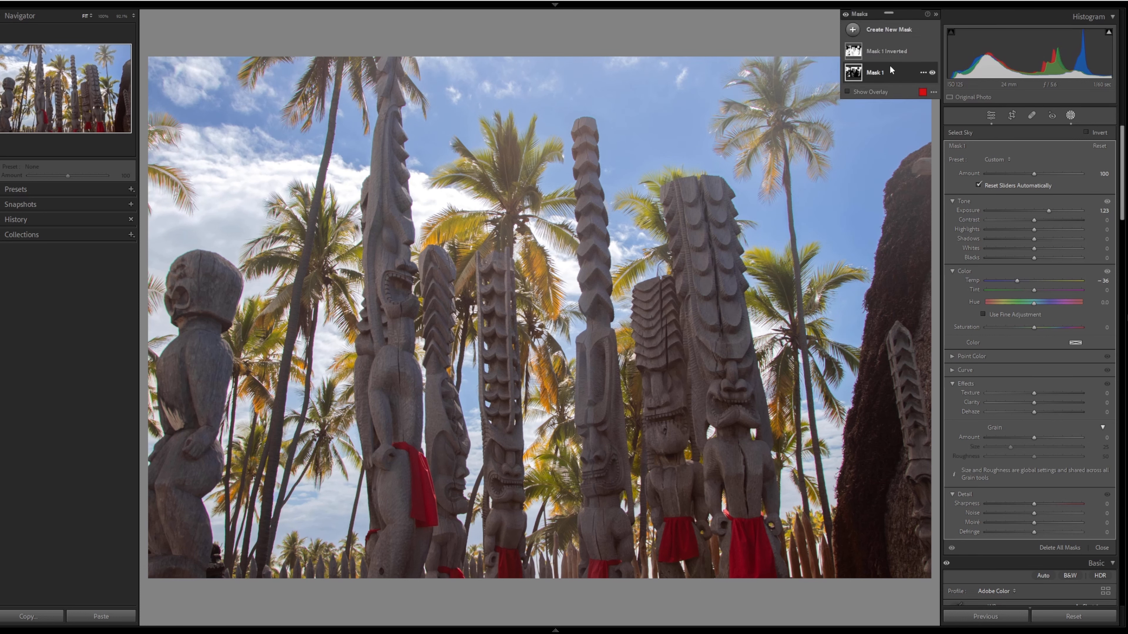
click(887, 51)
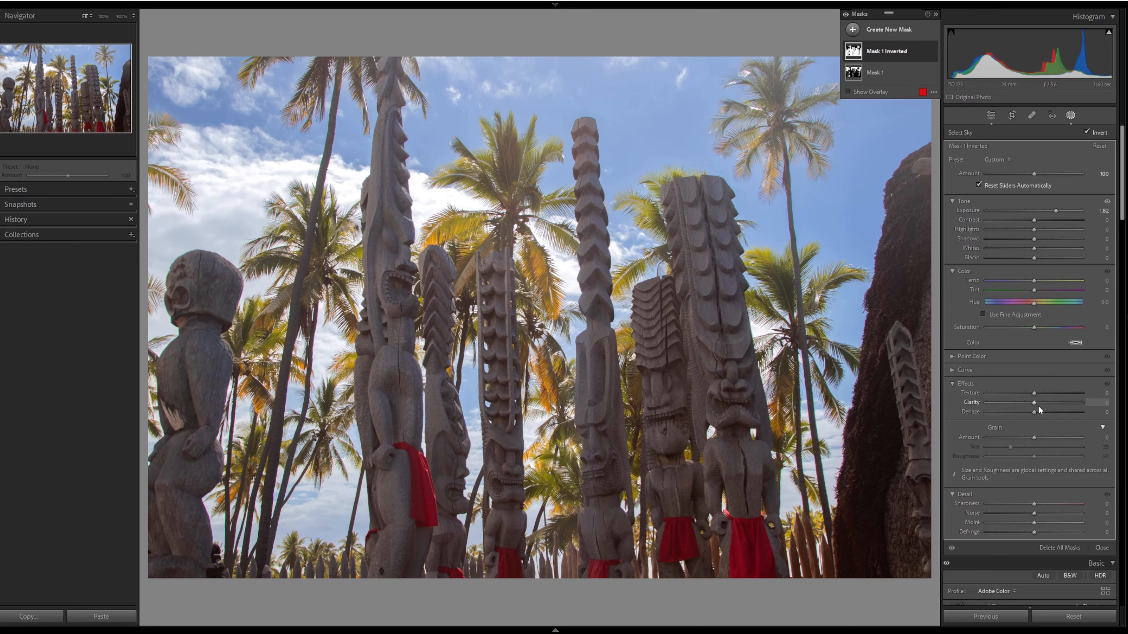
drag(1034, 402, 1048, 406)
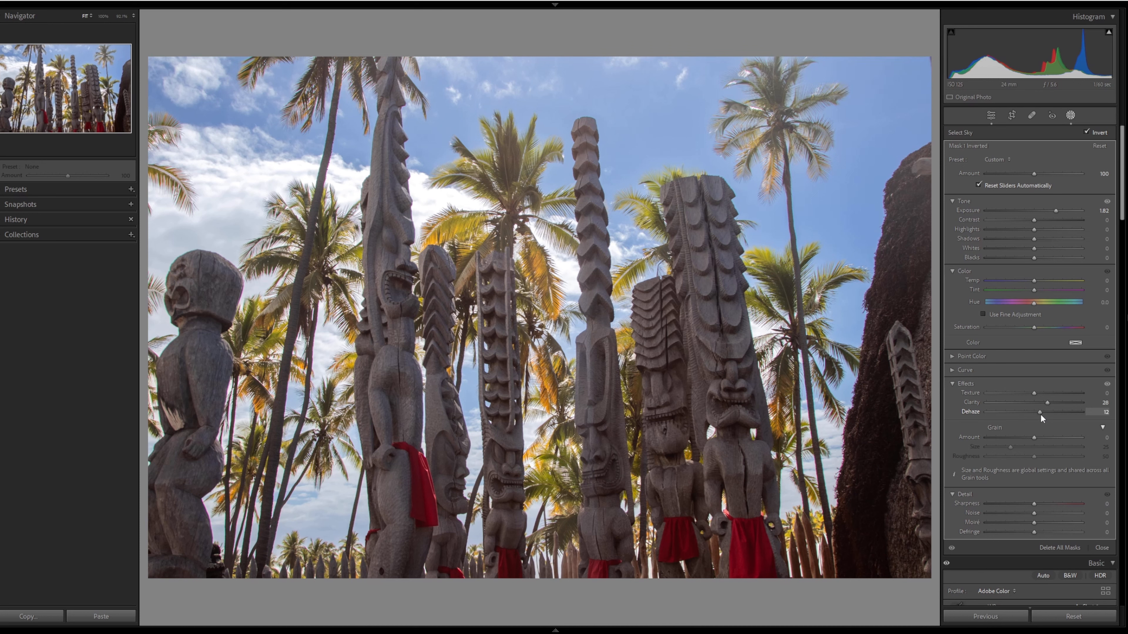
drag(1043, 415, 1044, 413)
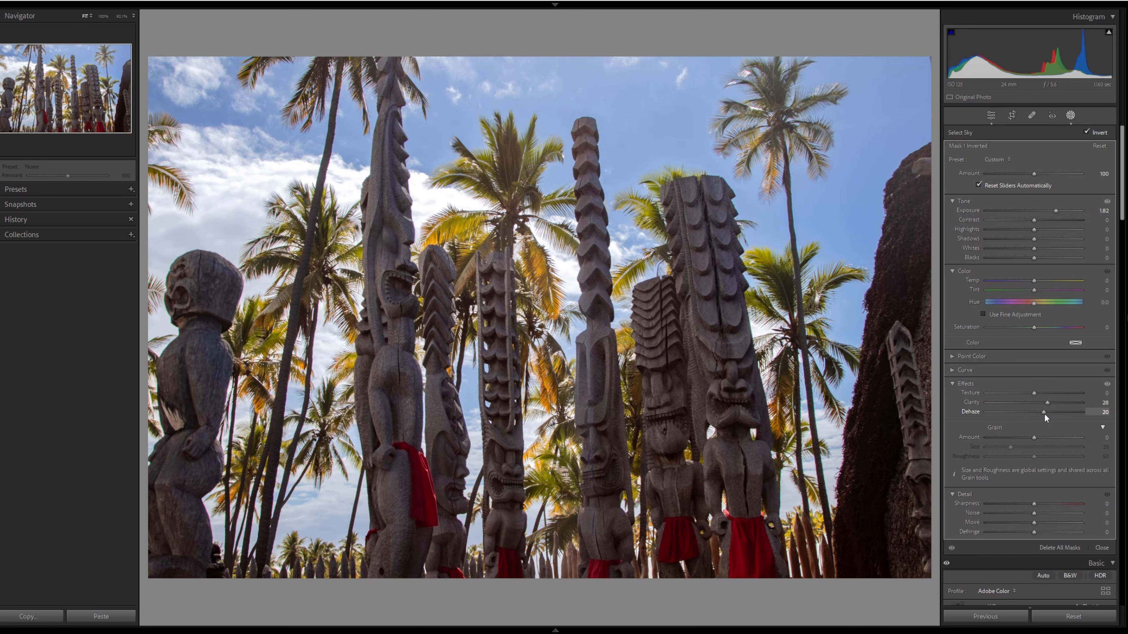
drag(1040, 414, 1040, 414)
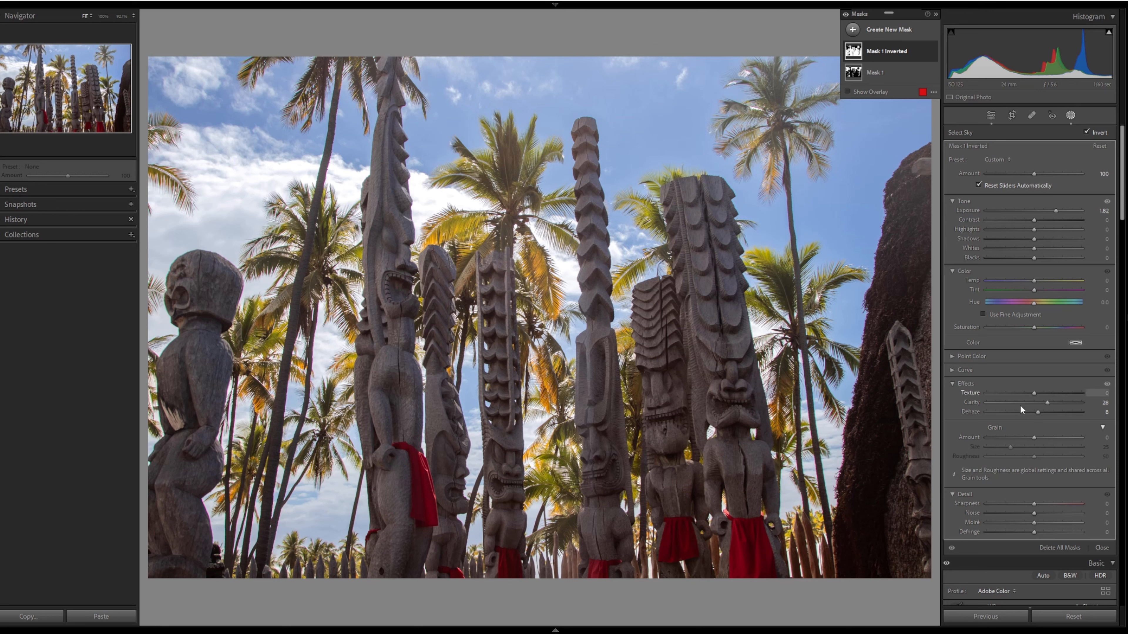
drag(1035, 394, 1041, 393)
Step: Set the inverted mask's Exposure to 2.38 and Contrast to 22, and compare the photo before and after
drag(1056, 211, 1039, 220)
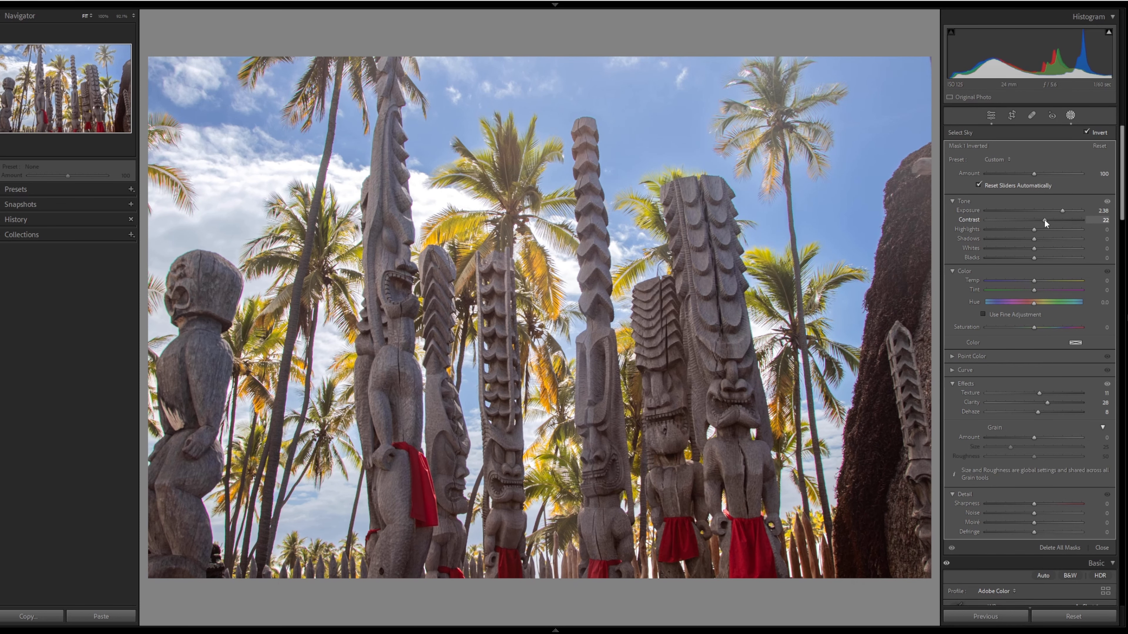
key(y)
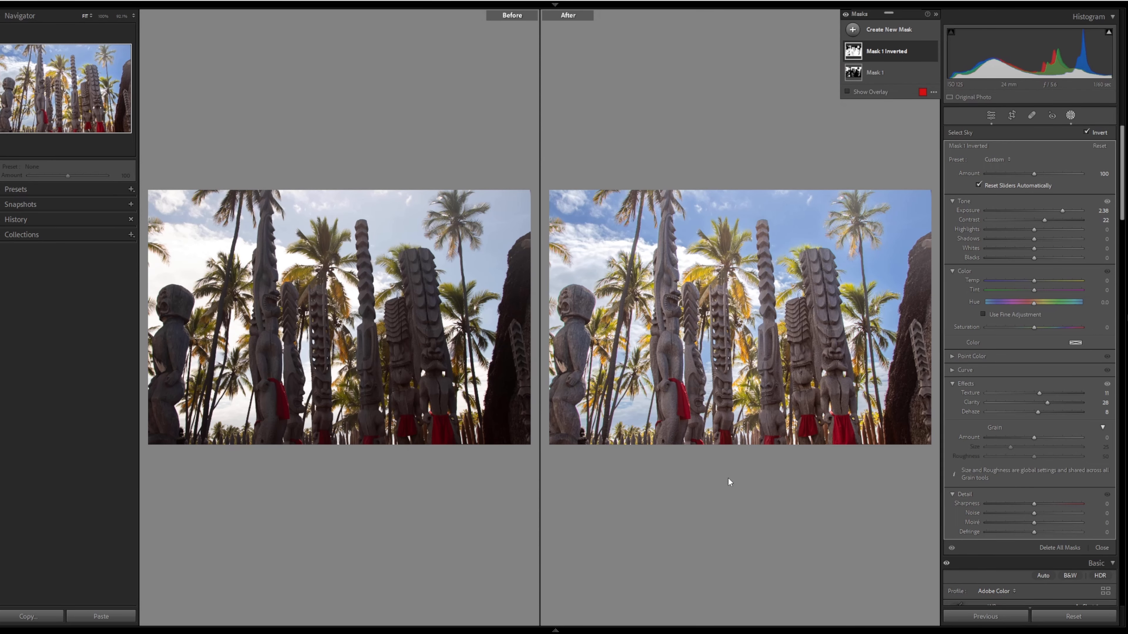
key(y)
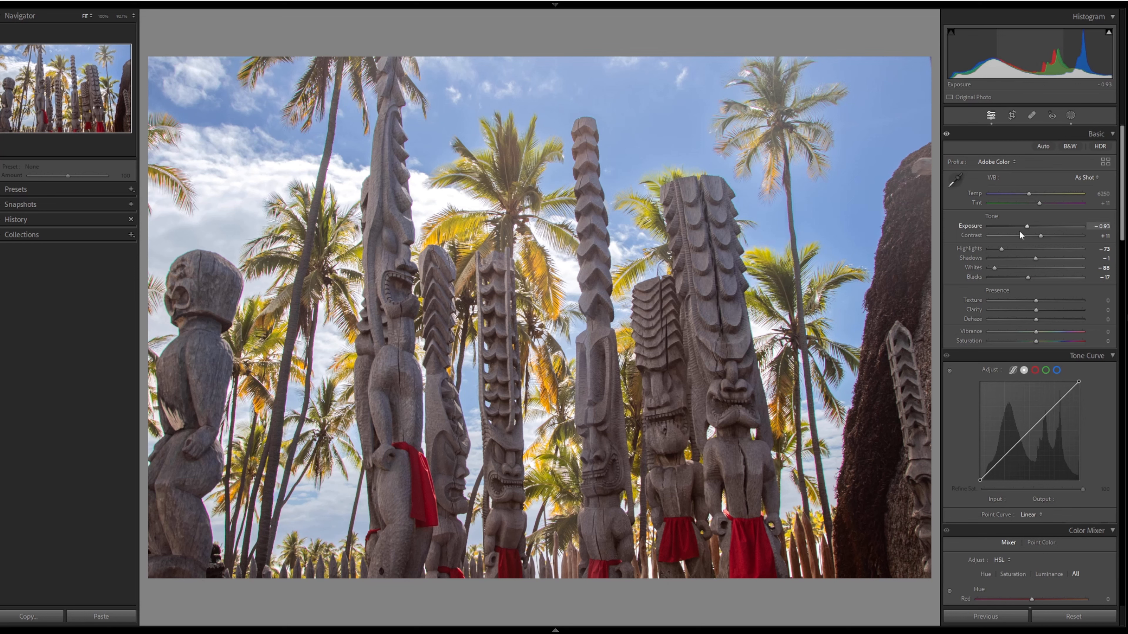
Step: Color grade the whole photo with a warm yellow tint in the highlights and a blue tint in the shadows
scroll(1011, 283, down, 10)
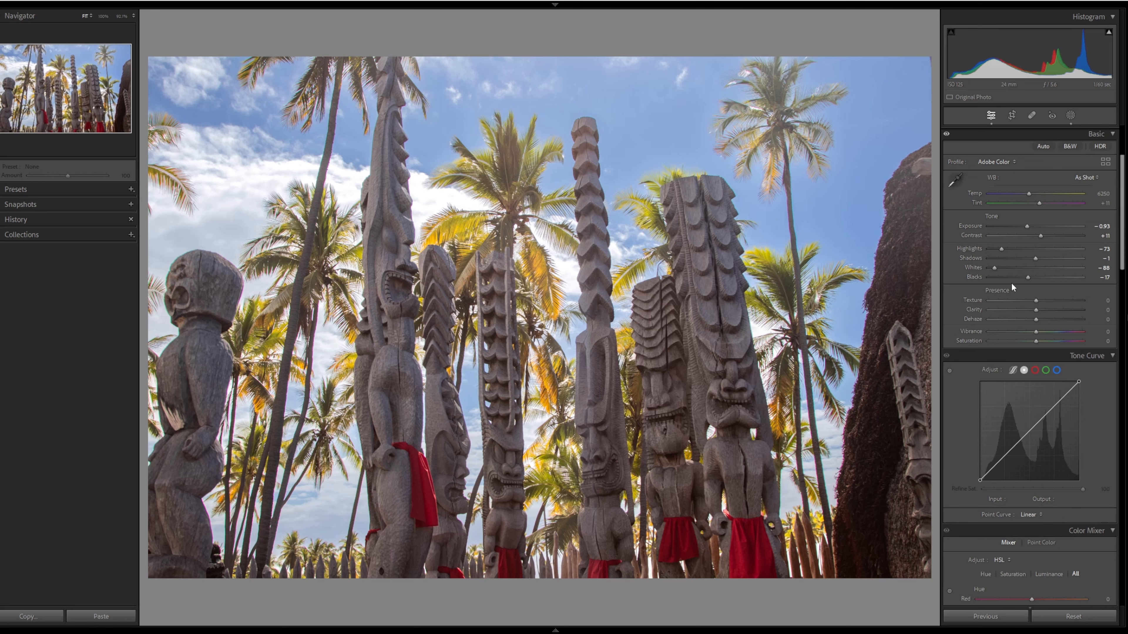
scroll(1008, 261, down, 3)
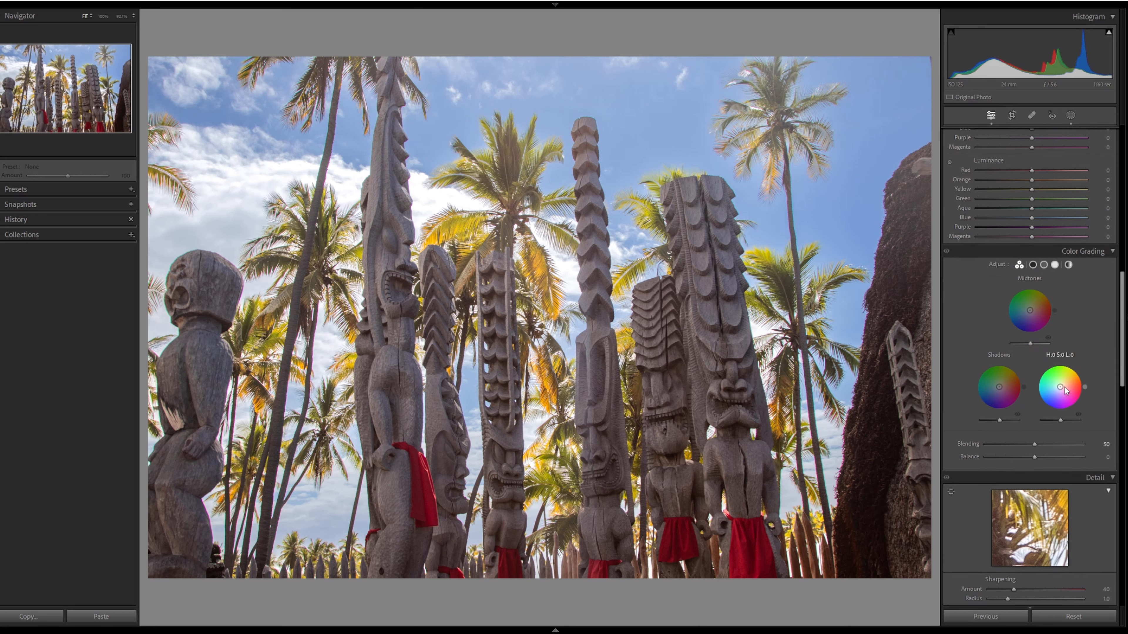
drag(1060, 386, 1064, 380)
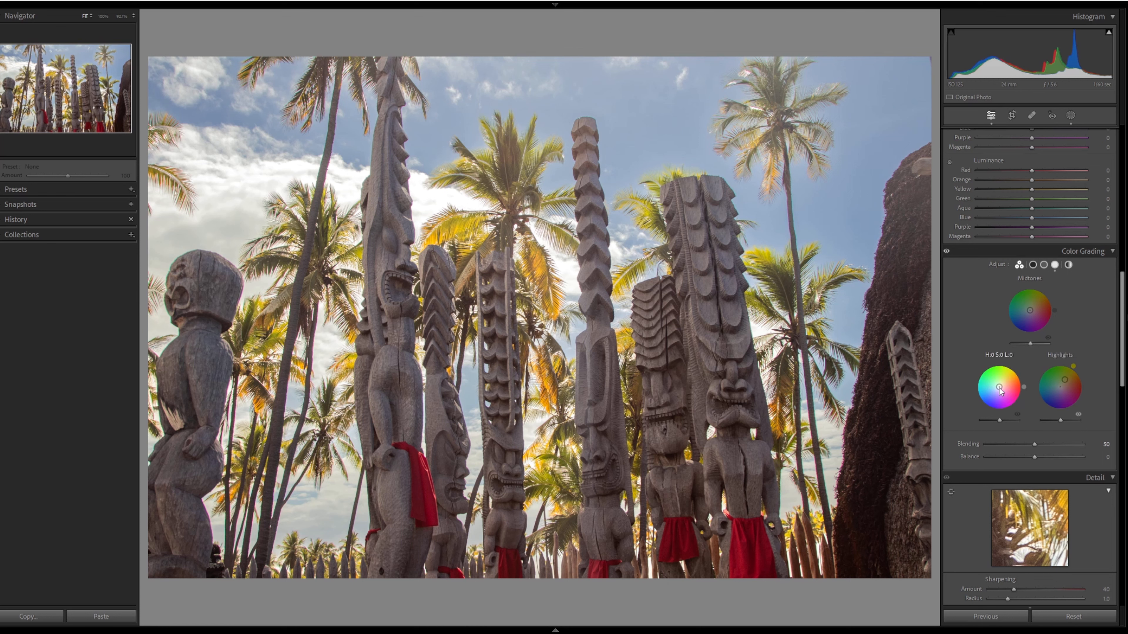
drag(999, 388, 989, 409)
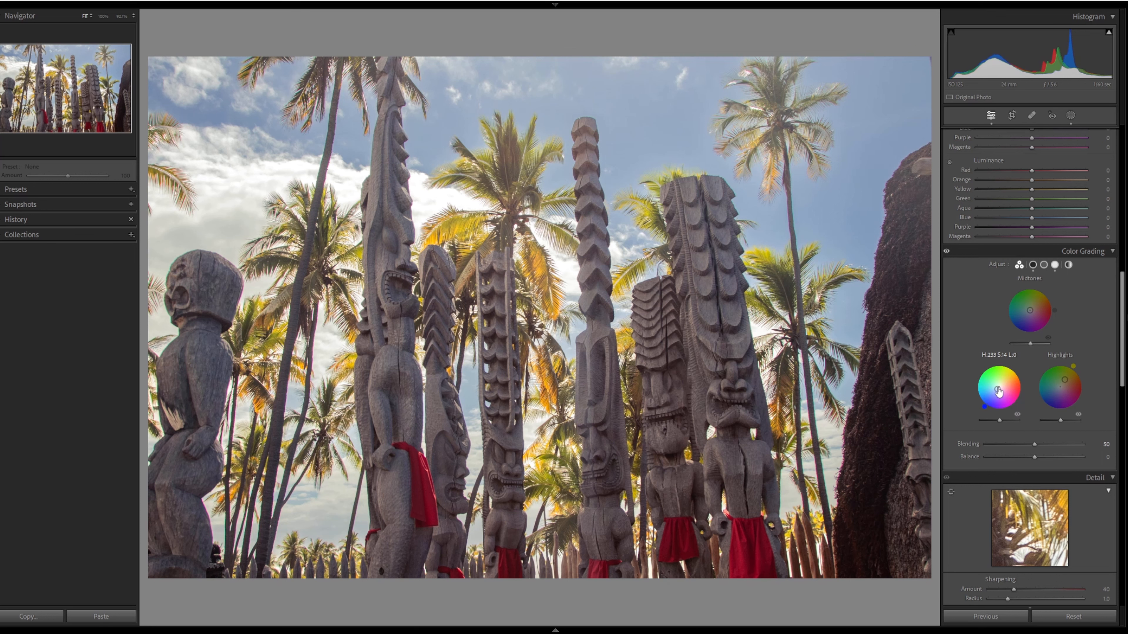
drag(998, 390, 995, 392)
Step: Set the whole photo's Clarity to +16 and Contrast to +20, and compare the before and after versions
scroll(1024, 292, up, 3)
scroll(1023, 292, up, 10)
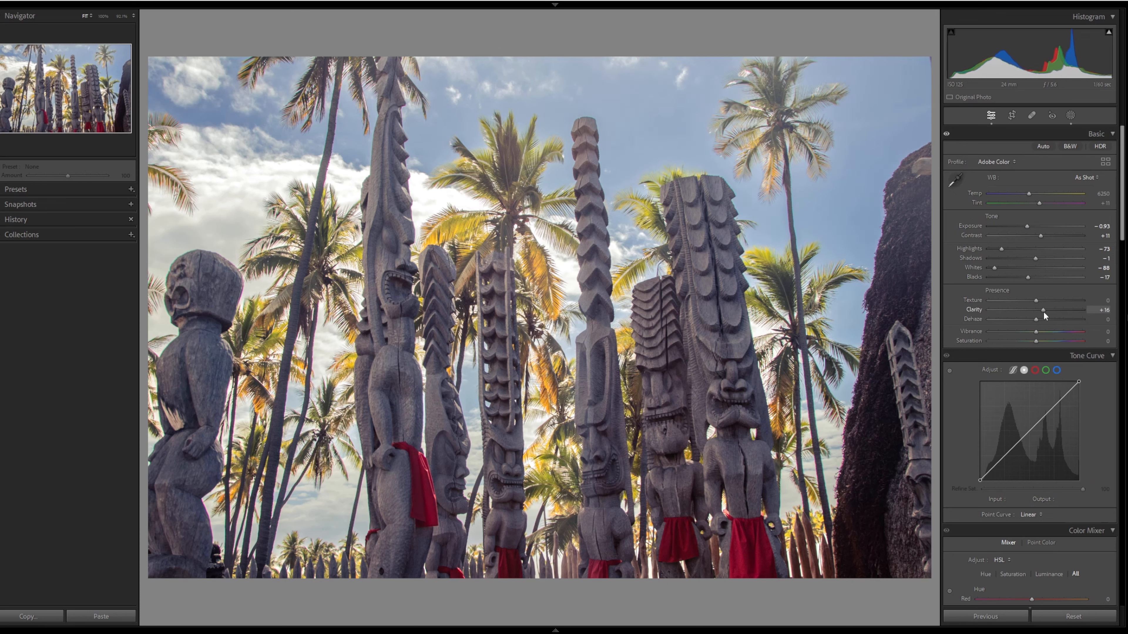
drag(1040, 235, 1045, 235)
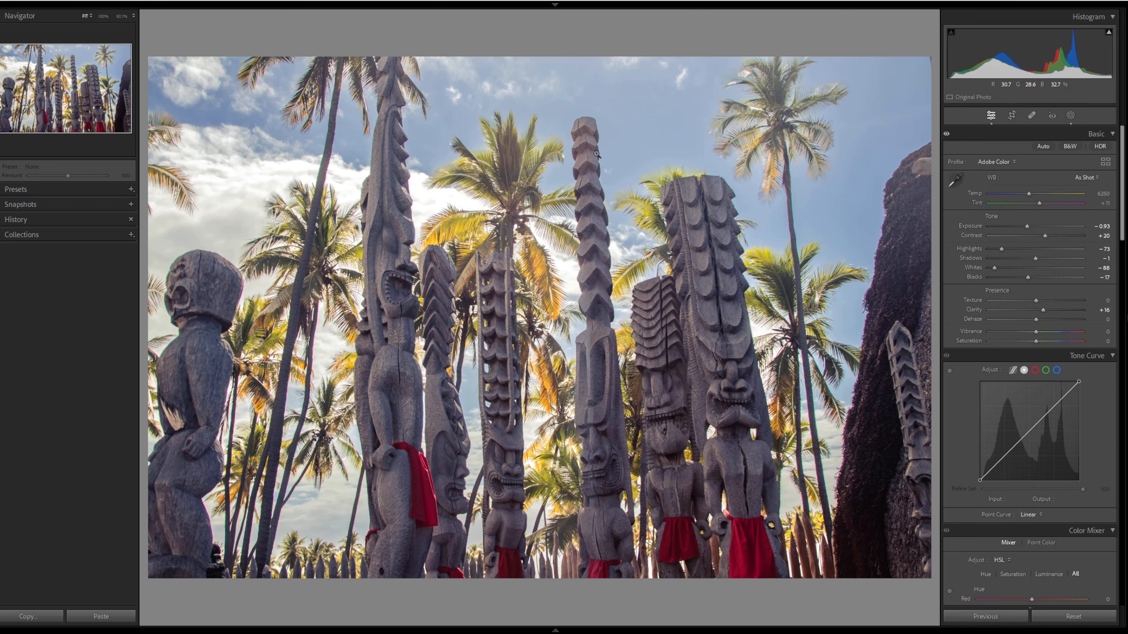
key(y)
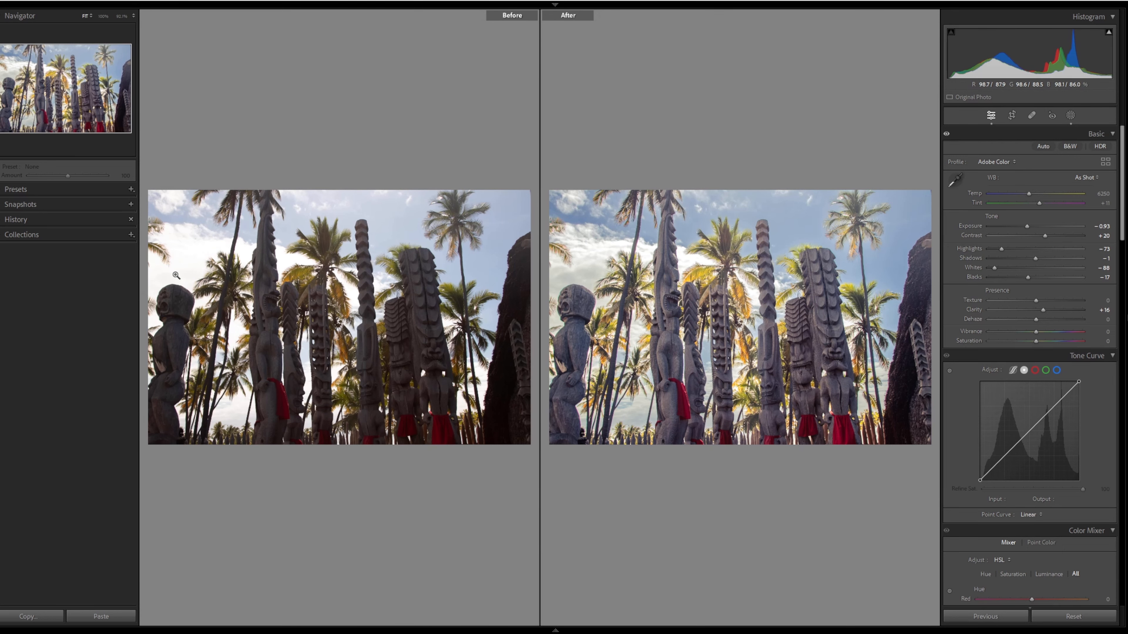
key(y)
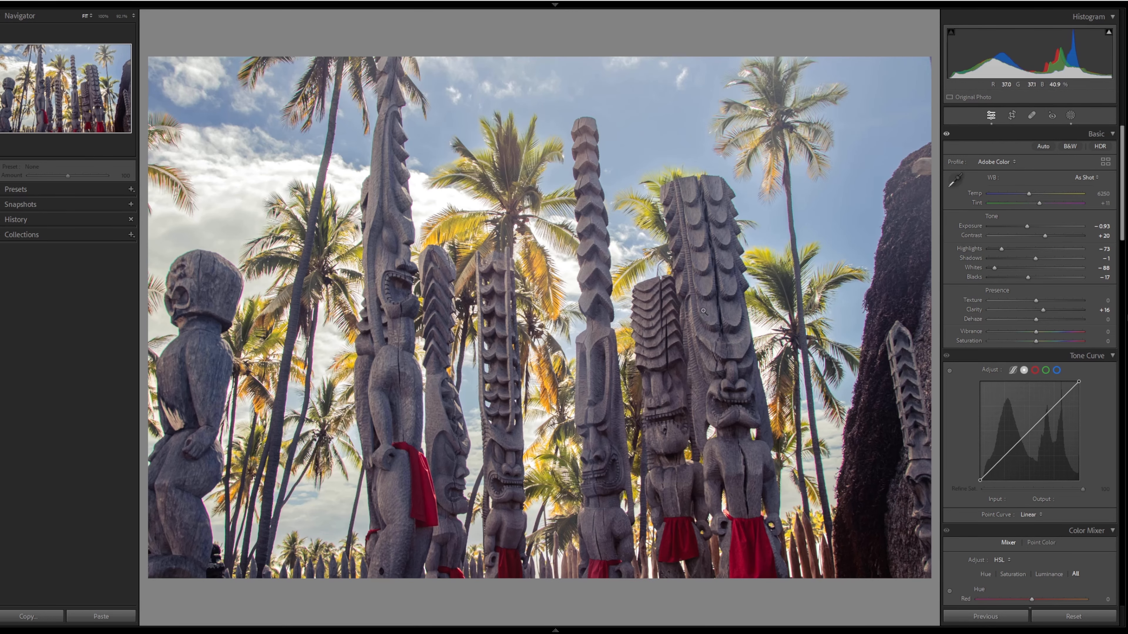